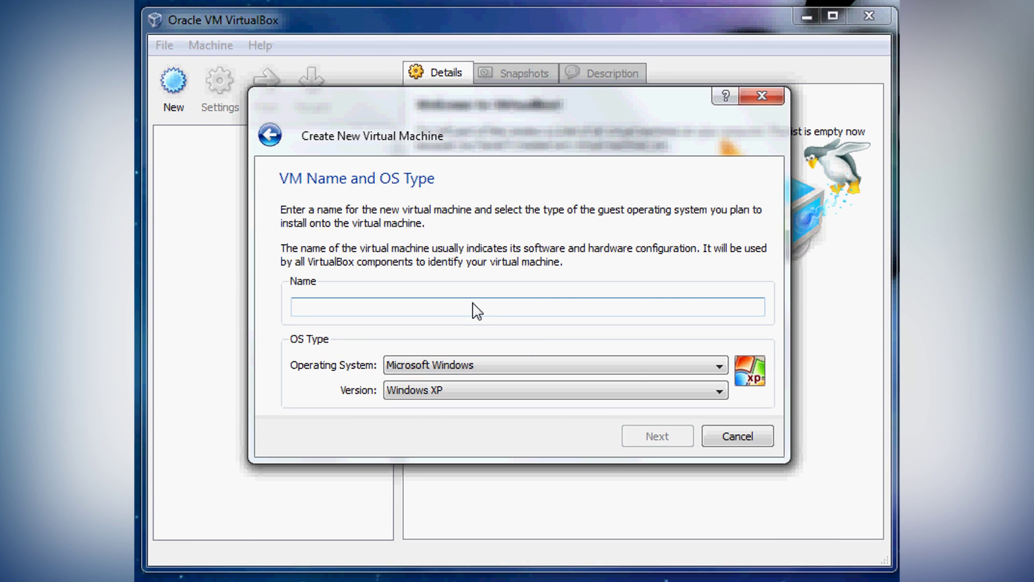
Step: Name the new virtual machine Windows XP, keep its Windows XP OS type, and set the base memory to 512 MB
text(Windows XP)
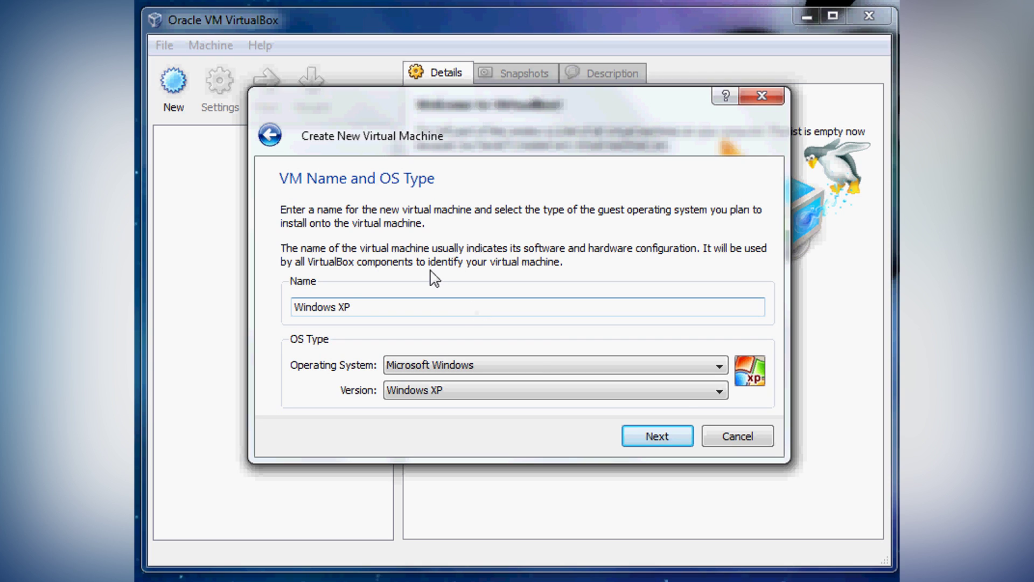
click(667, 437)
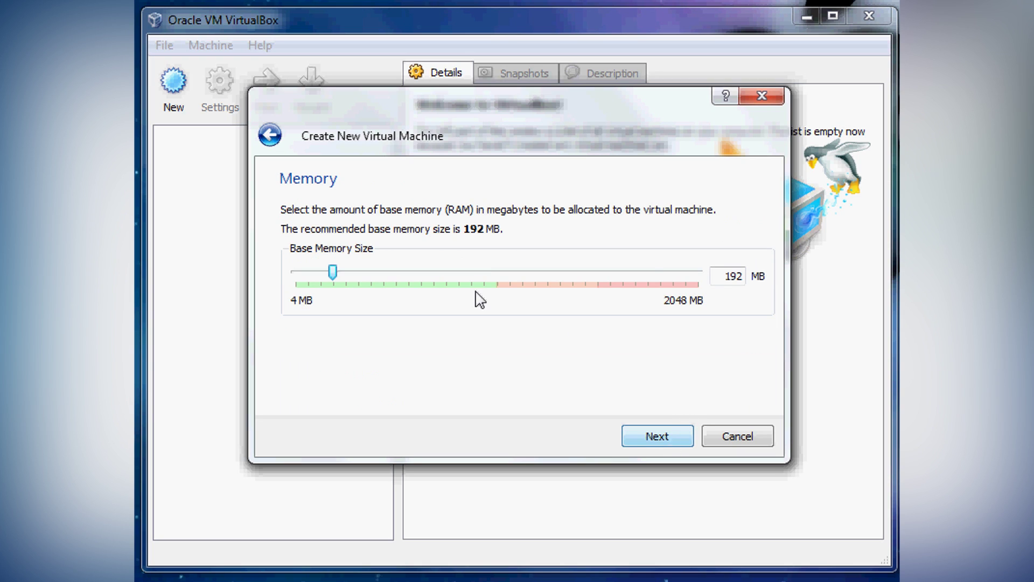
double_click(733, 275)
key(Home)
key(shift+End)
text(512)
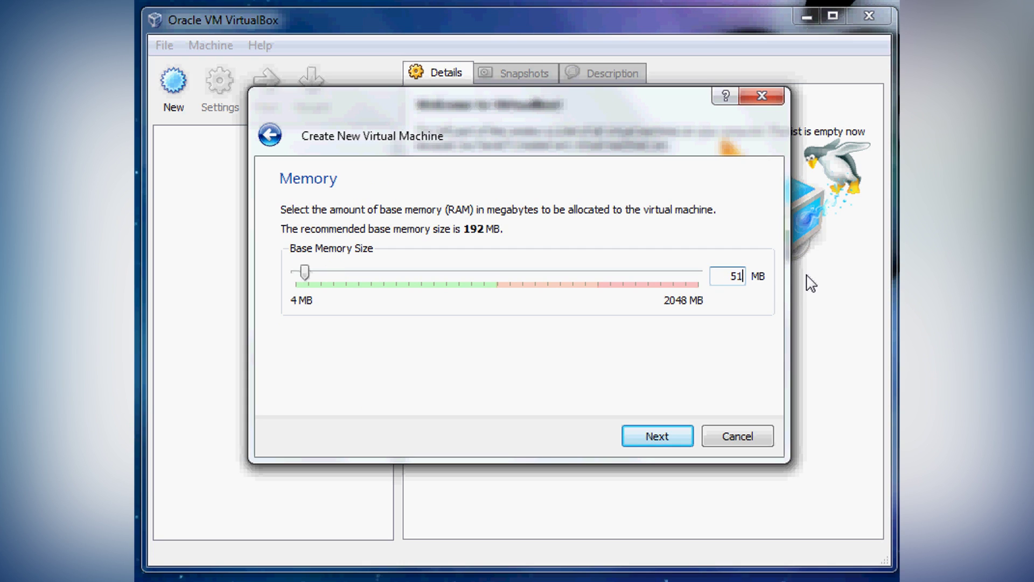
click(681, 439)
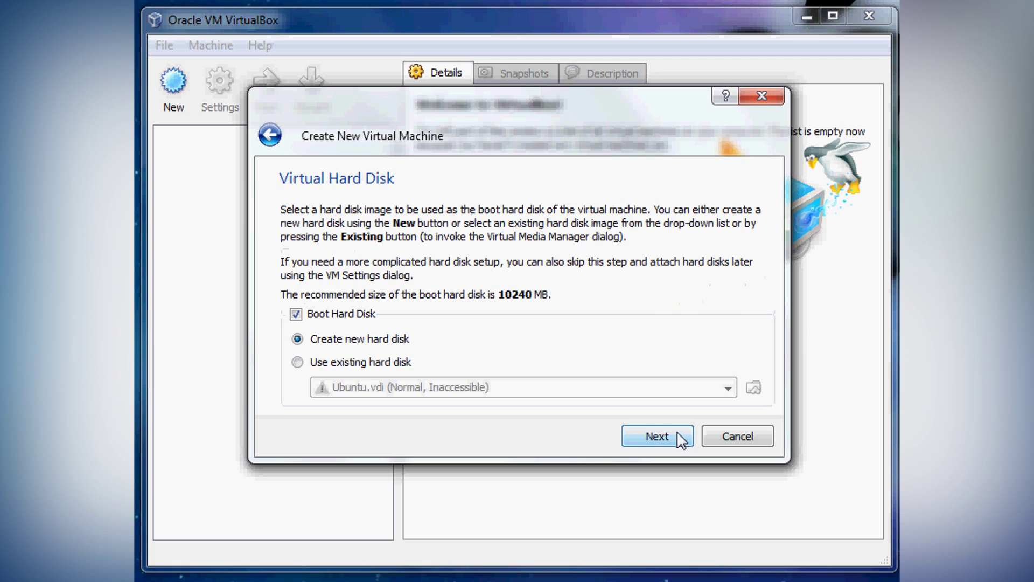
Step: Create a new dynamically expanding 10.00 GB boot hard disk named Windows XP and finish creating the virtual machine
click(652, 440)
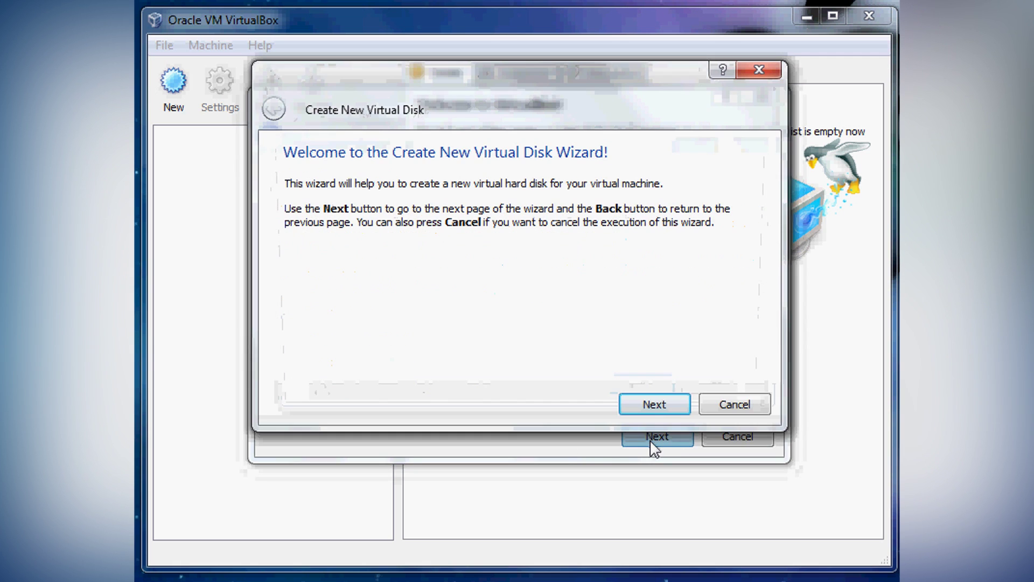
click(653, 407)
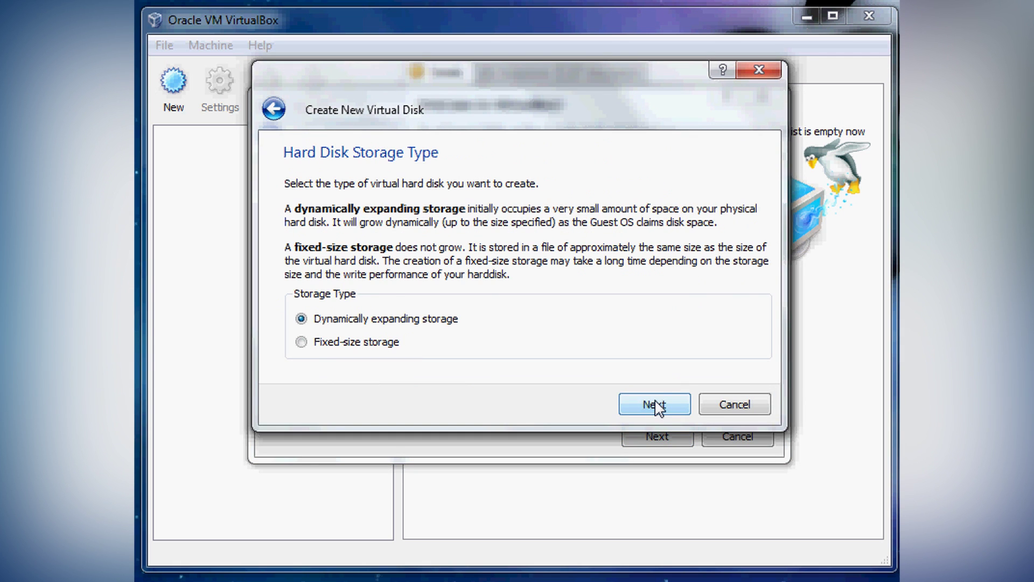
click(657, 413)
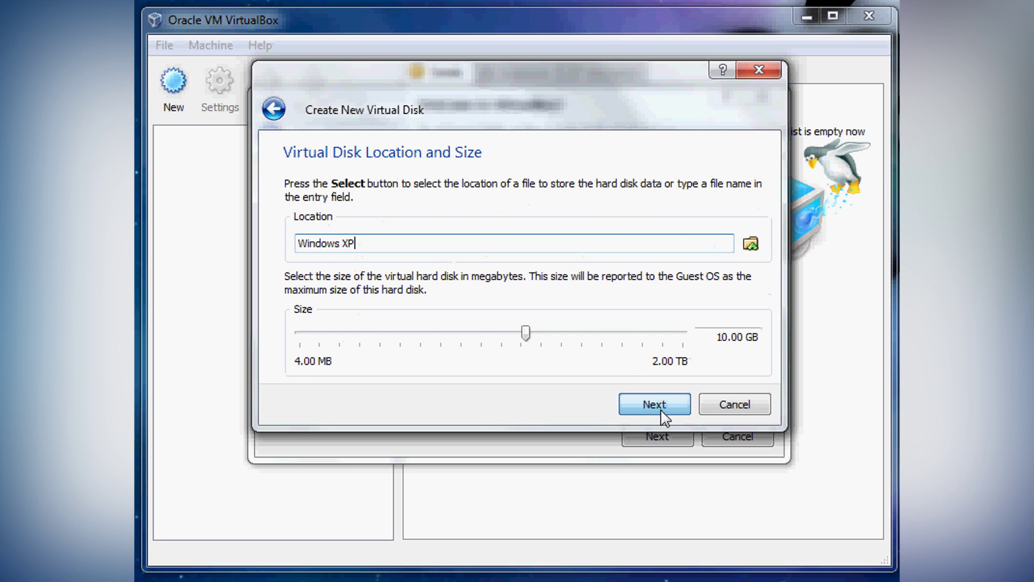
click(666, 413)
click(666, 408)
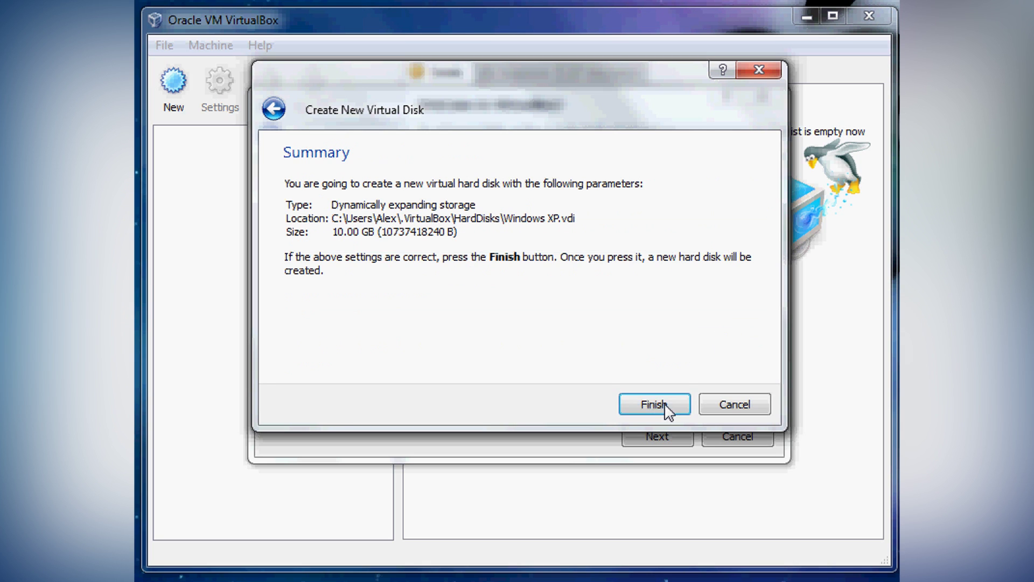
click(670, 444)
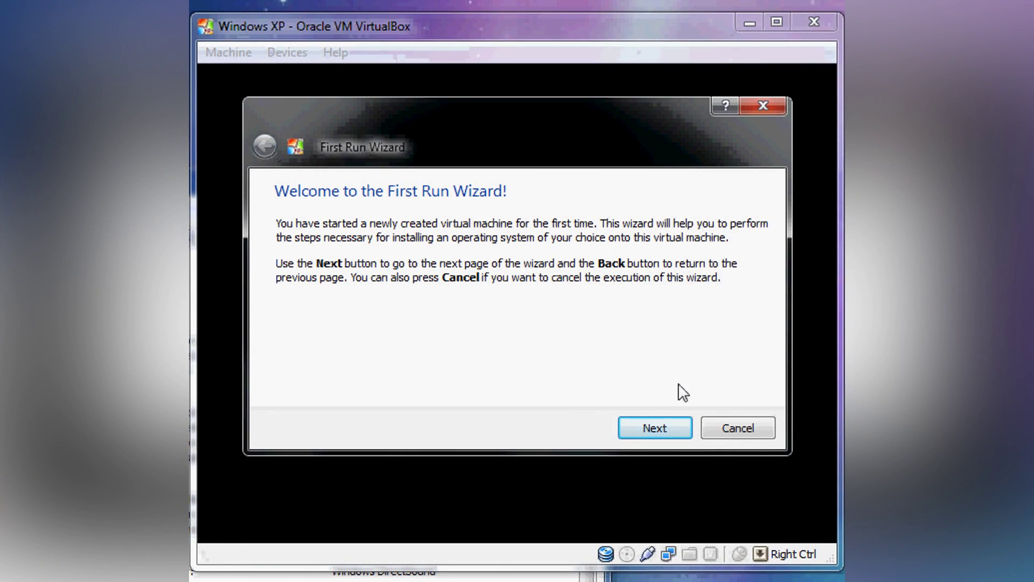
Step: Add the Windows XP 32Bit disc image from the OS ISO's\Windows Xp folder to the available CD/DVD images
click(667, 427)
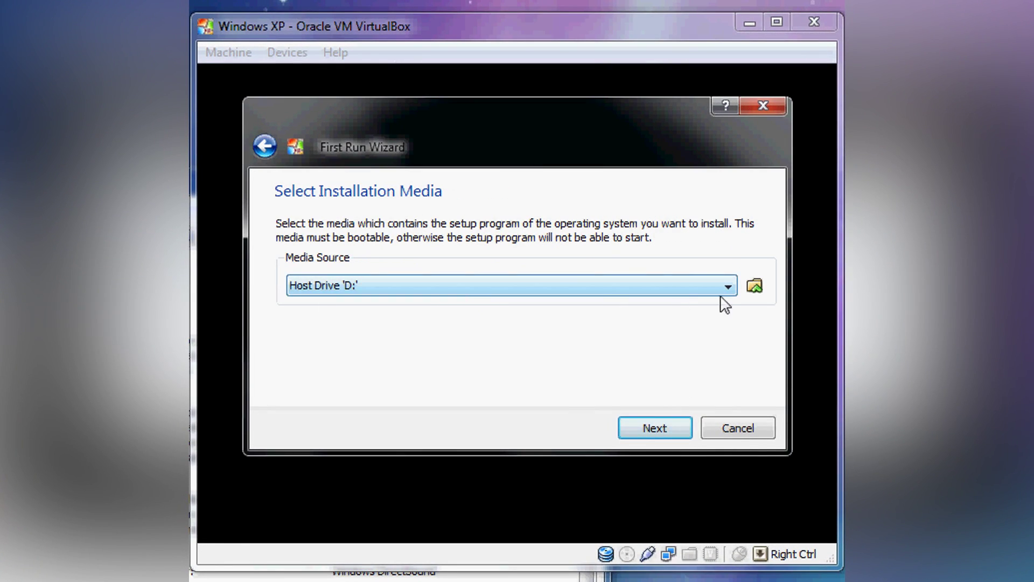
click(754, 291)
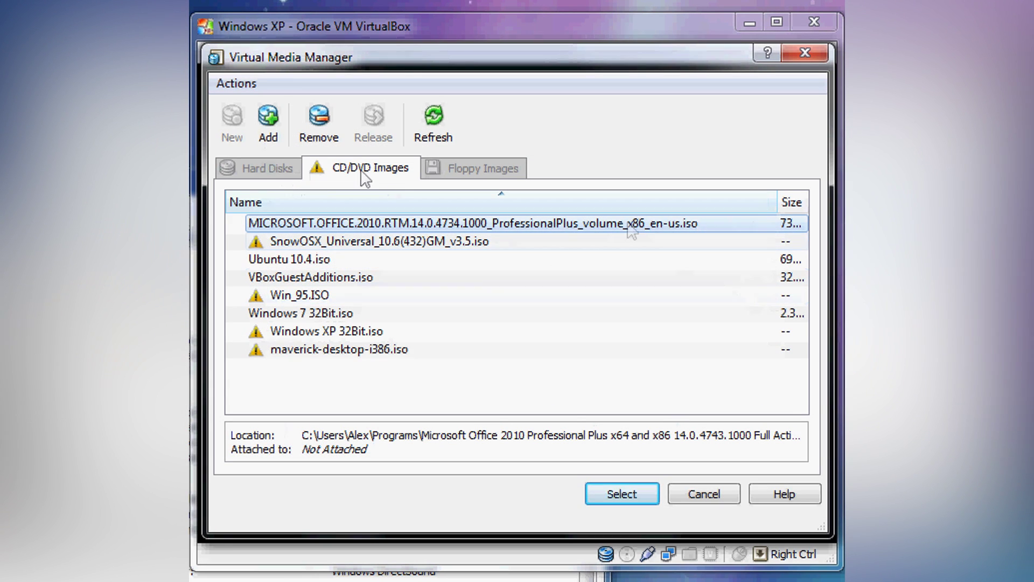
click(285, 126)
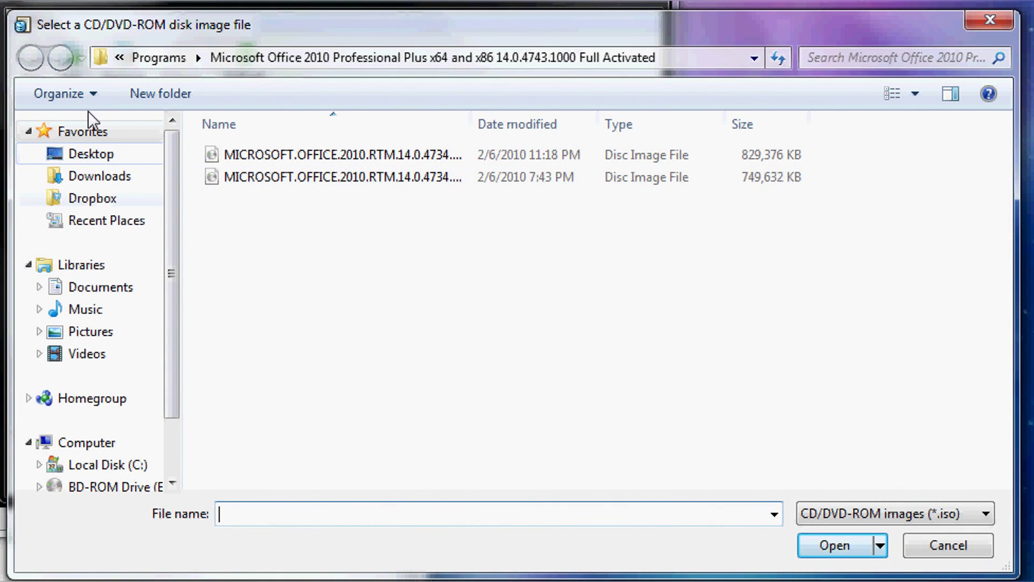
click(115, 183)
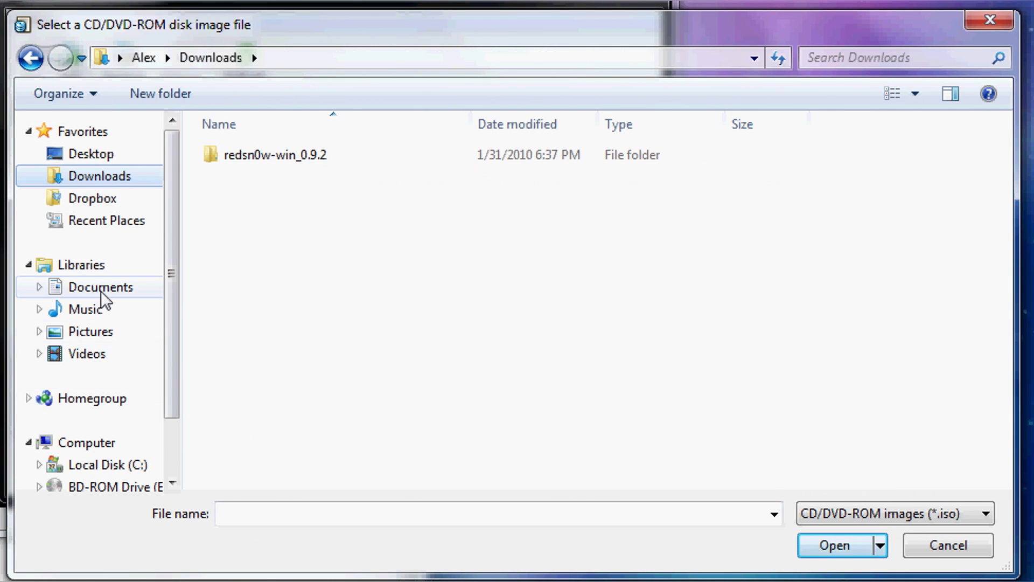
click(120, 58)
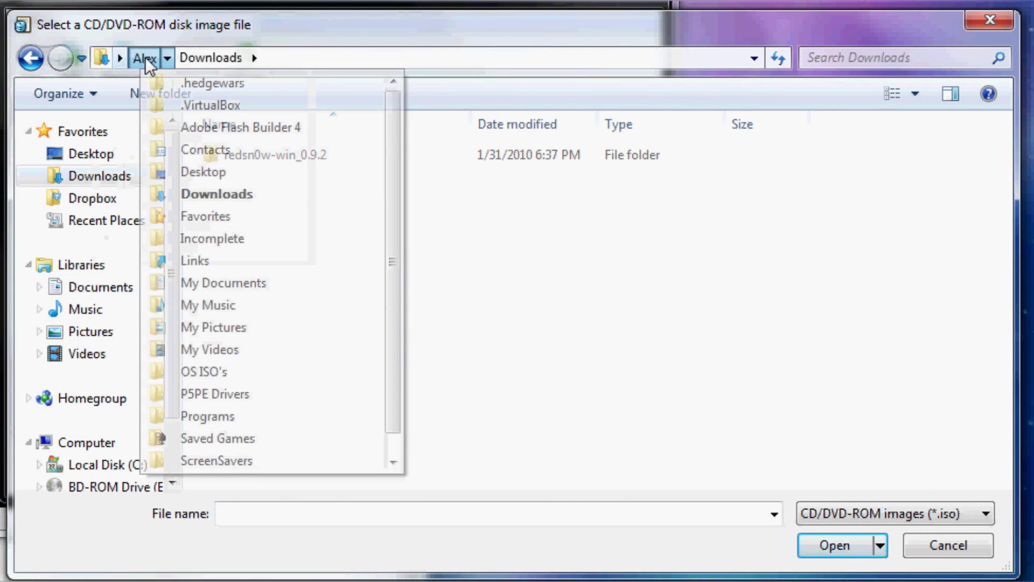
click(144, 57)
double_click(464, 227)
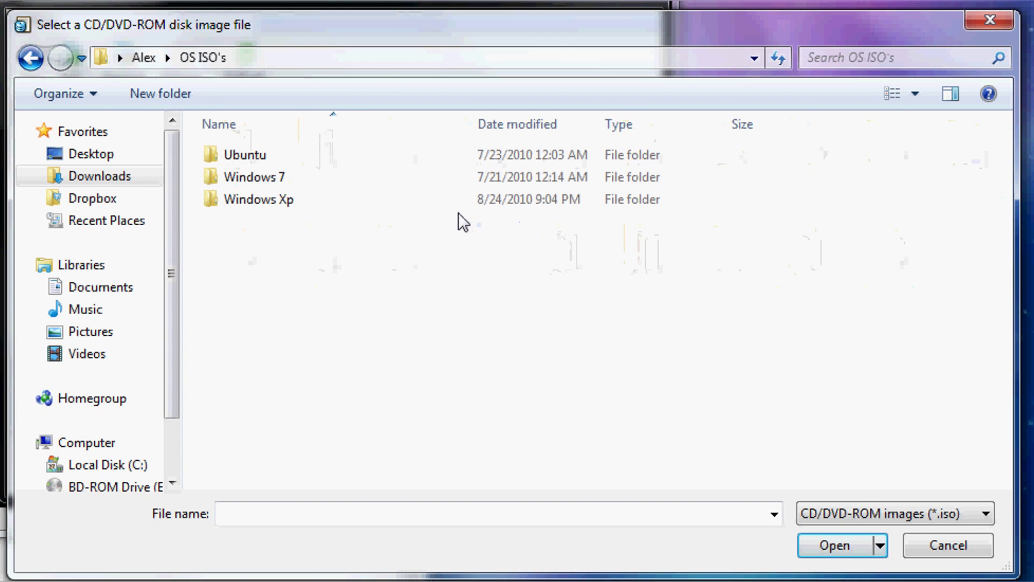
double_click(330, 198)
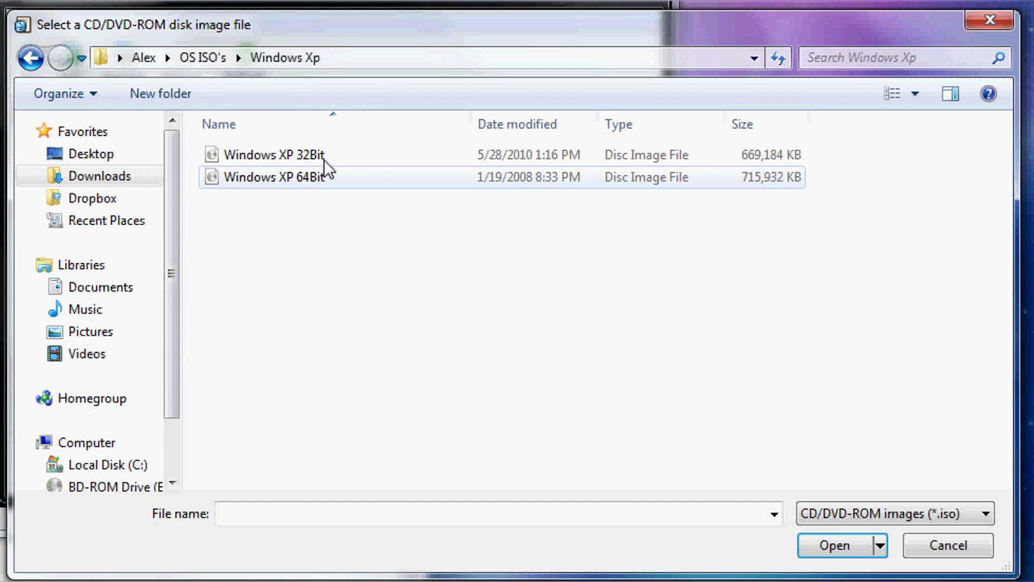
double_click(325, 154)
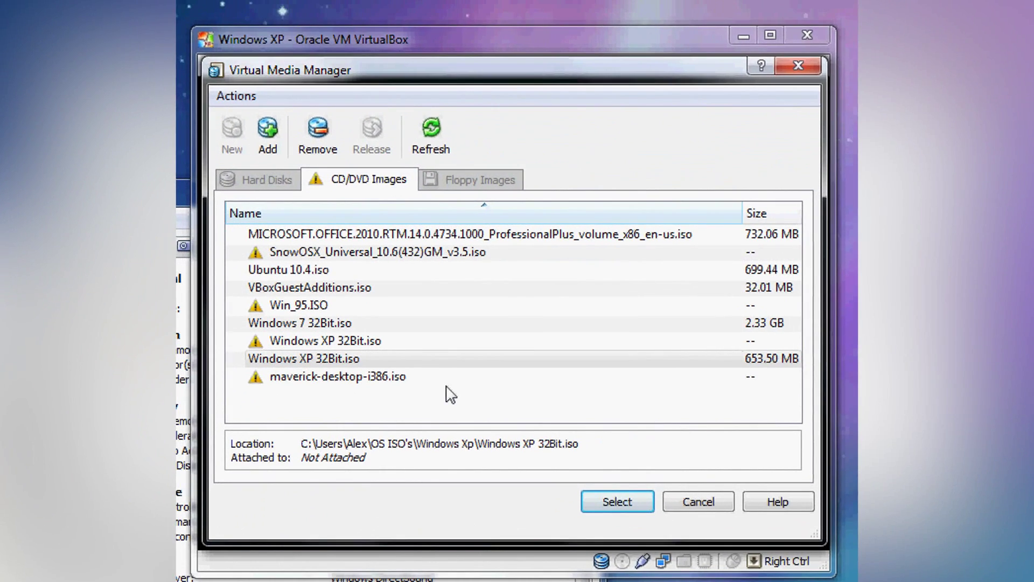
Step: Choose the 653.50 MB Windows XP 32Bit.iso as the installation media and complete the First Run Wizard
click(321, 340)
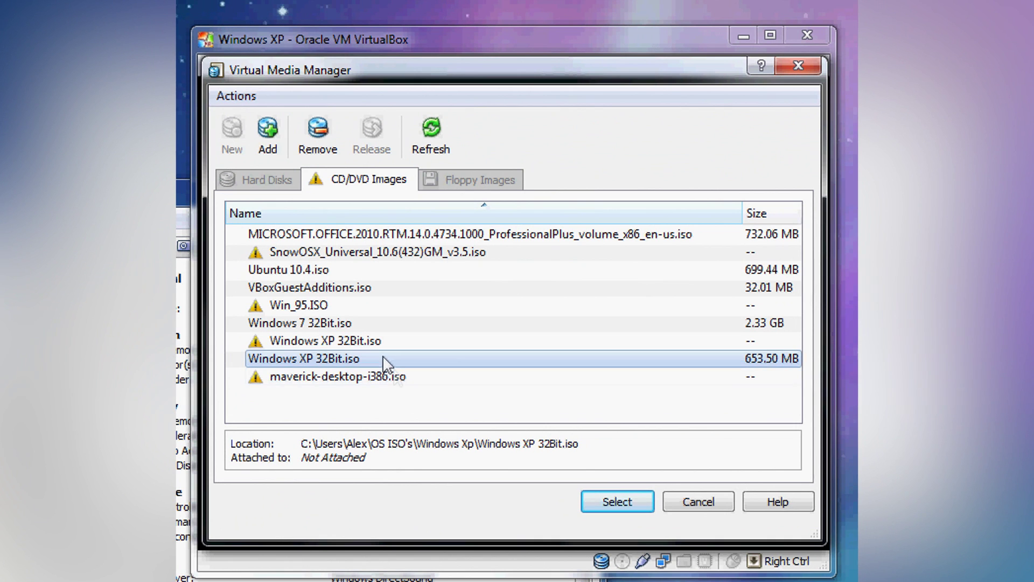
click(624, 501)
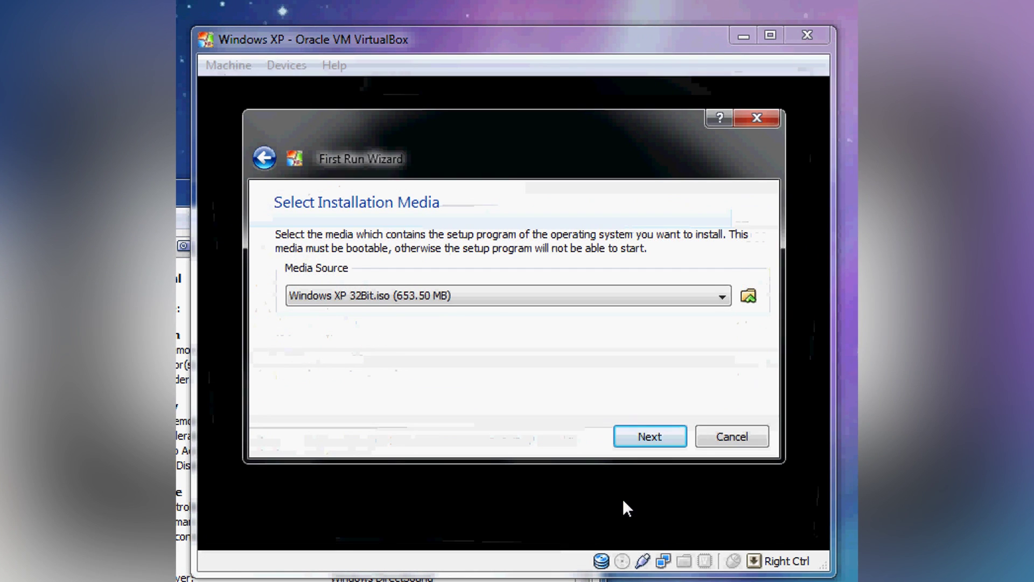
click(673, 449)
click(656, 438)
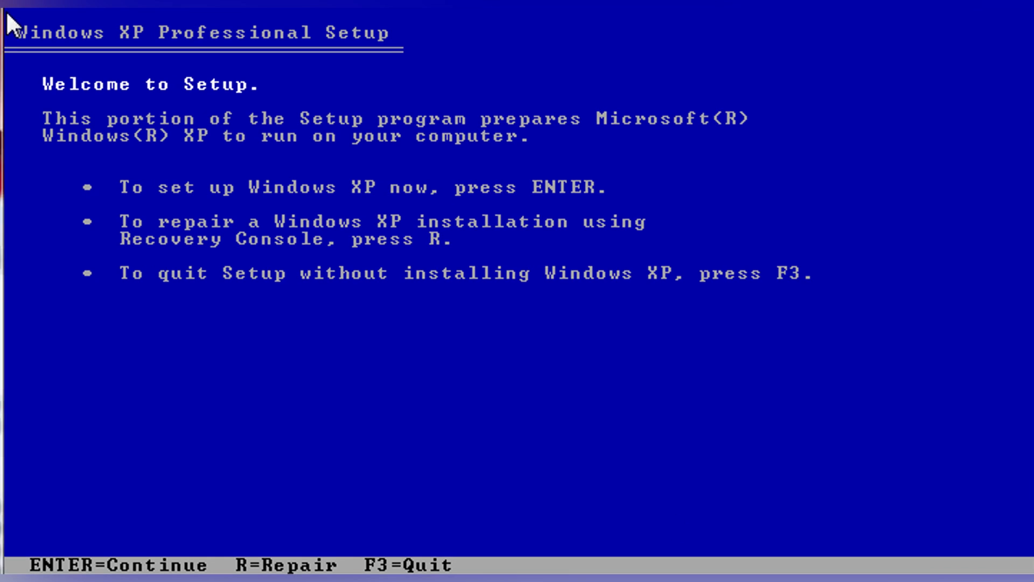
Step: Begin setting up Windows XP Professional and accept the licensing agreement
key(Return)
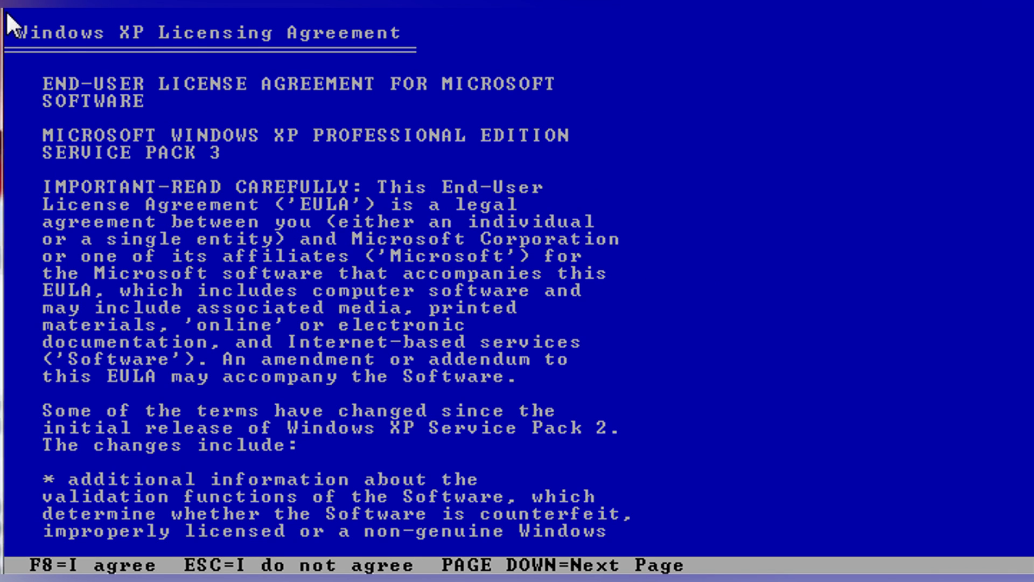
key(F8)
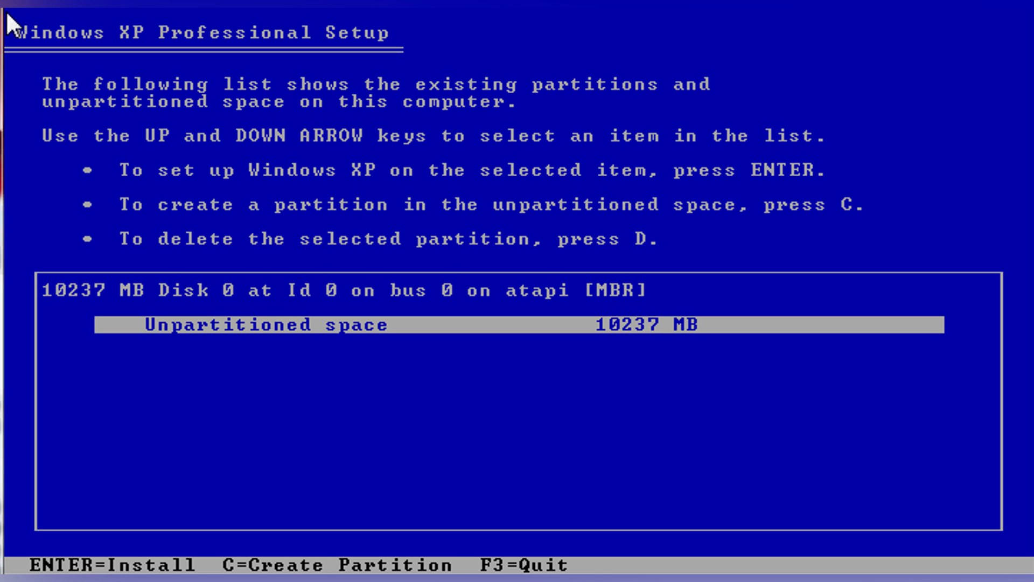
Step: Create a 10229 MB partition in the unpartitioned space and install Windows XP on it with the NTFS (Quick) format
key(c)
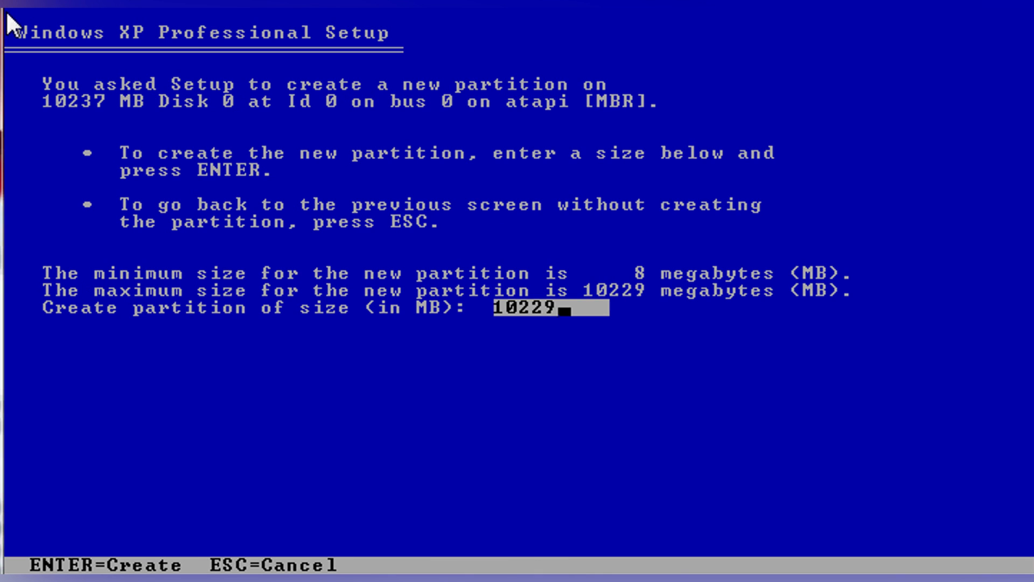
key(Return)
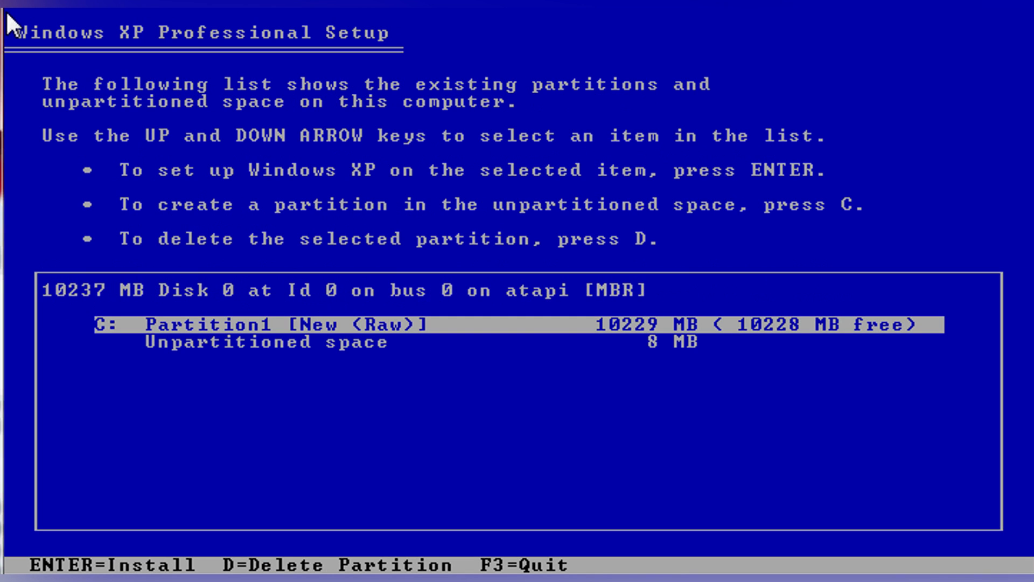
key(Return)
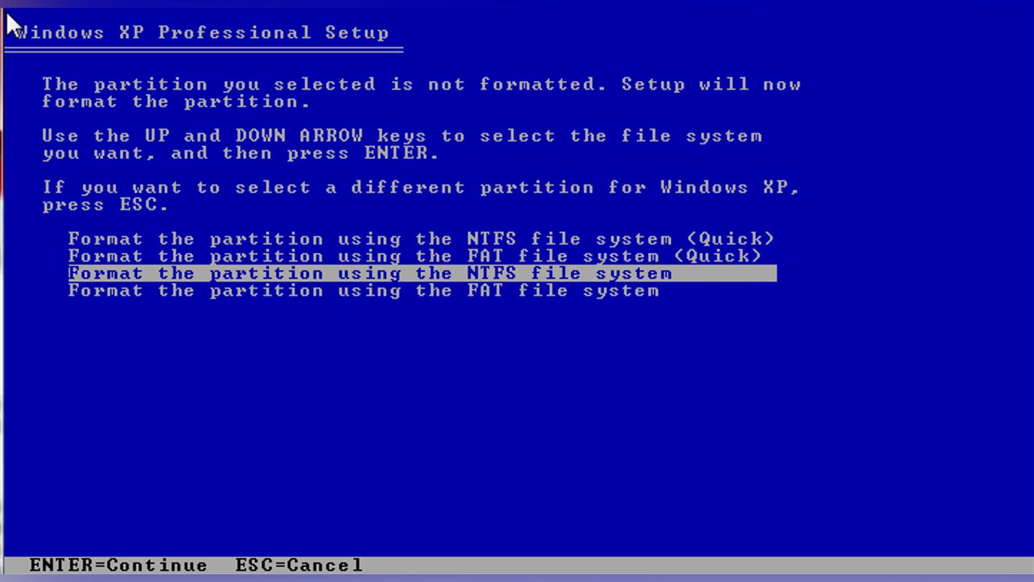
key(Up)
key(Up)
key(Return)
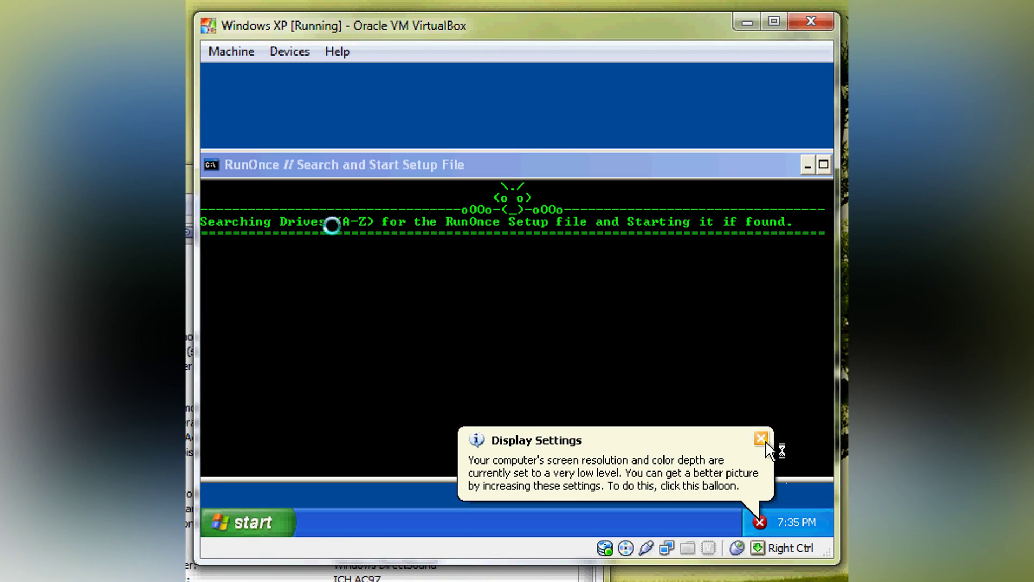
Step: Dismiss the Display Settings balloon and close the RunOnce setup search window in the guest system
click(761, 438)
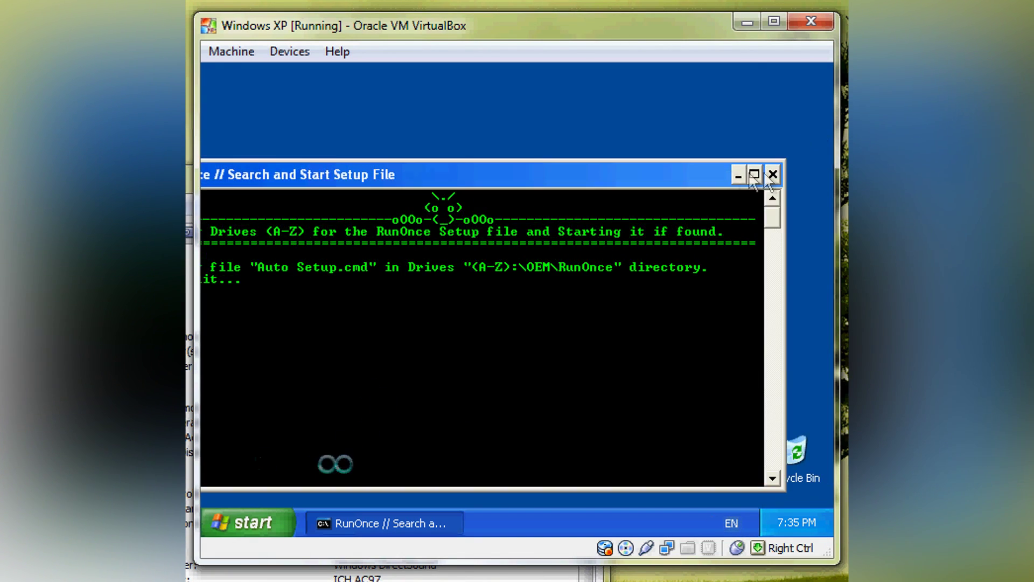
click(753, 174)
click(821, 72)
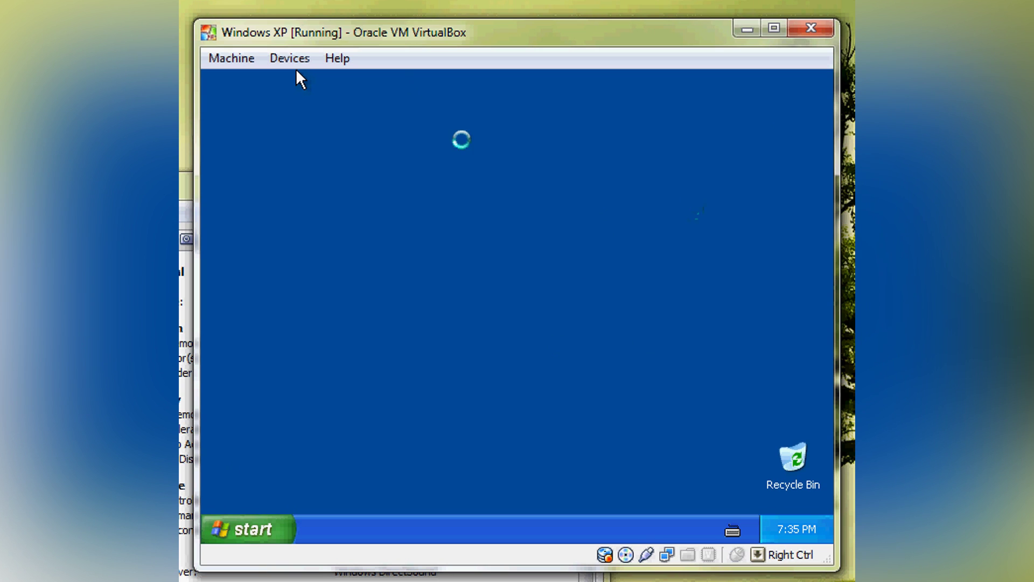
Step: Insert the Guest Additions disc into the virtual machine and launch its installer from drive D: in My Computer
click(296, 68)
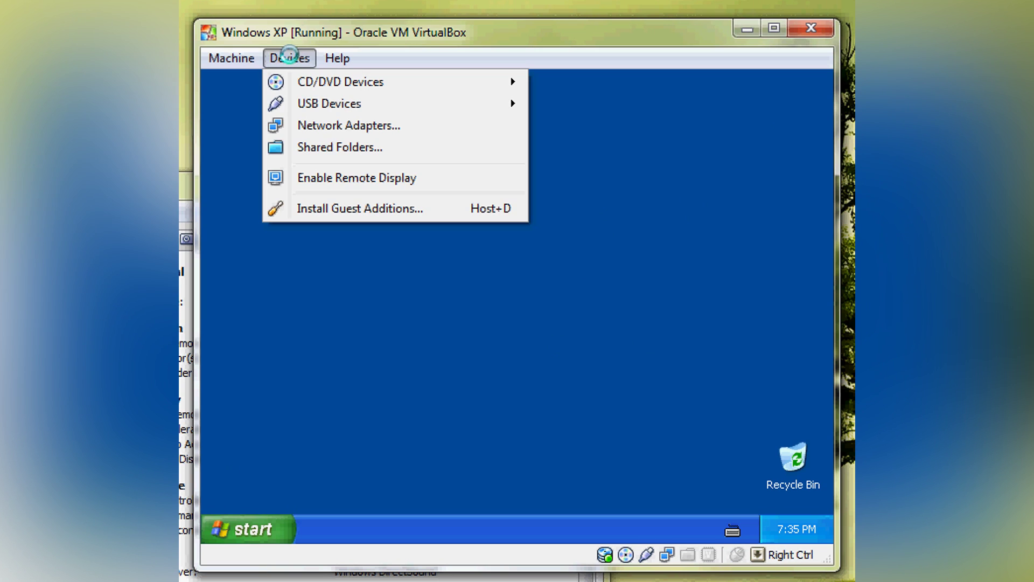
click(334, 207)
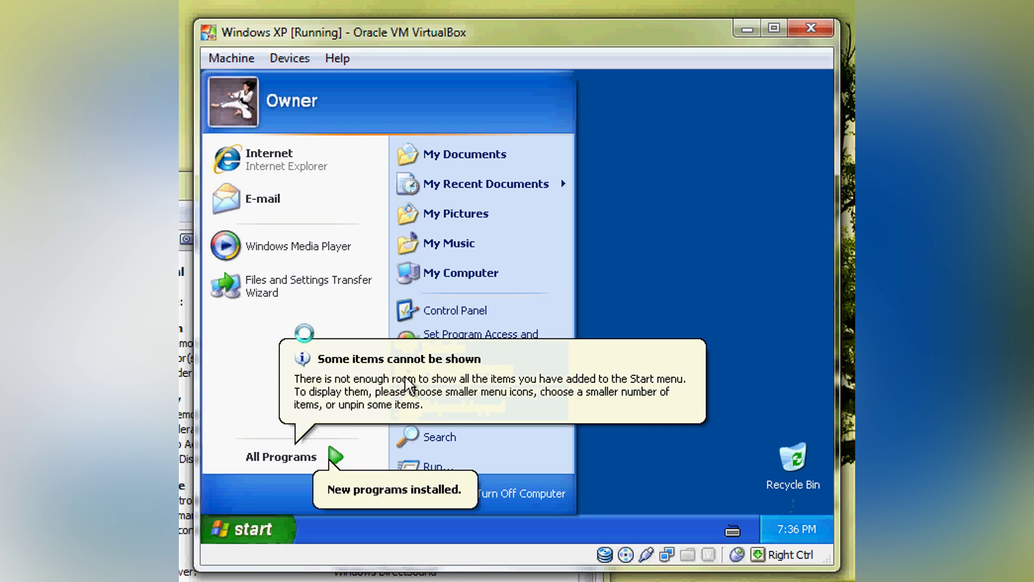
click(435, 277)
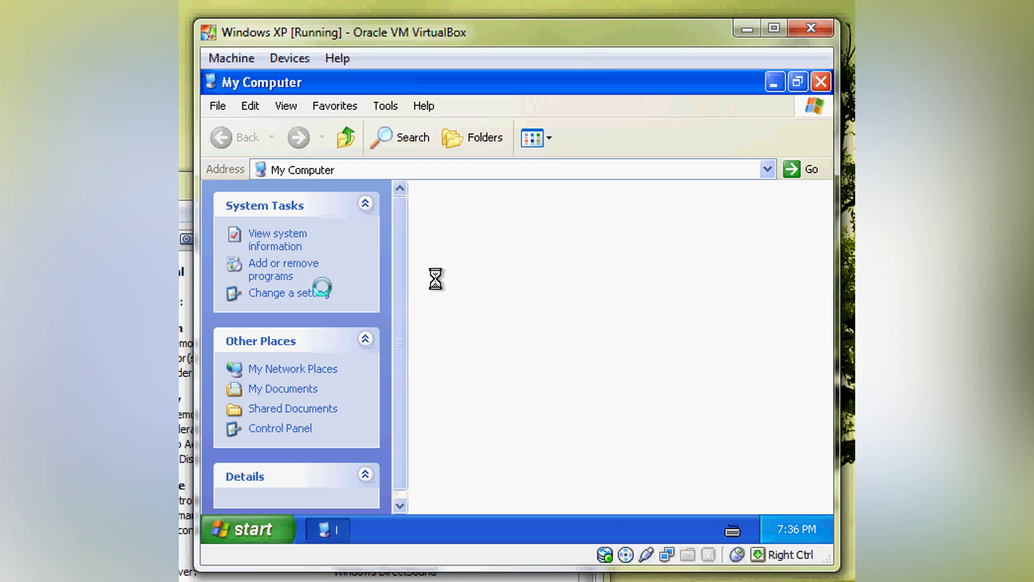
click(512, 482)
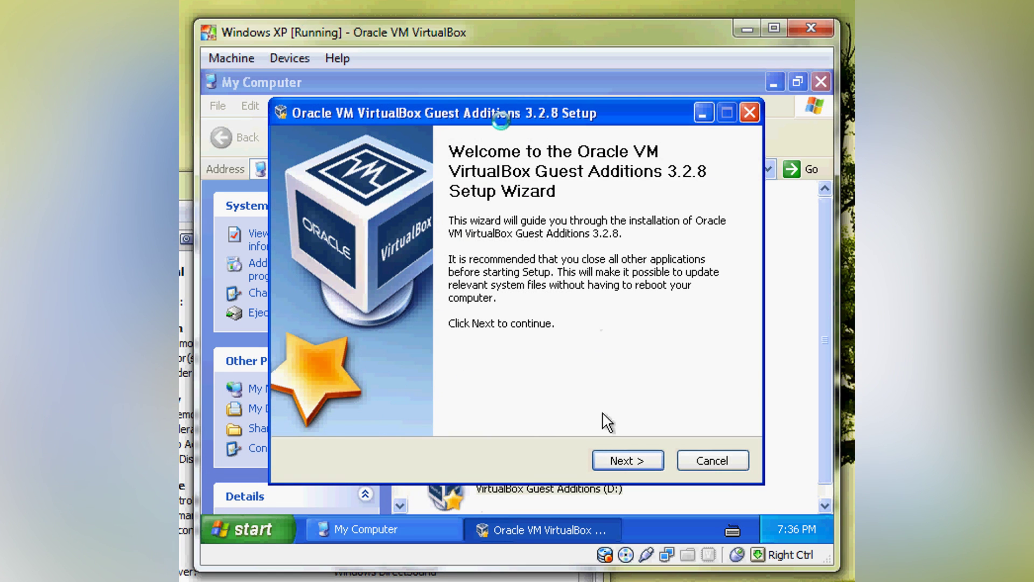
Step: Install VirtualBox Guest Additions 3.2.8 in the default destination folder, leaving Direct3D Support unselected
click(609, 455)
click(602, 458)
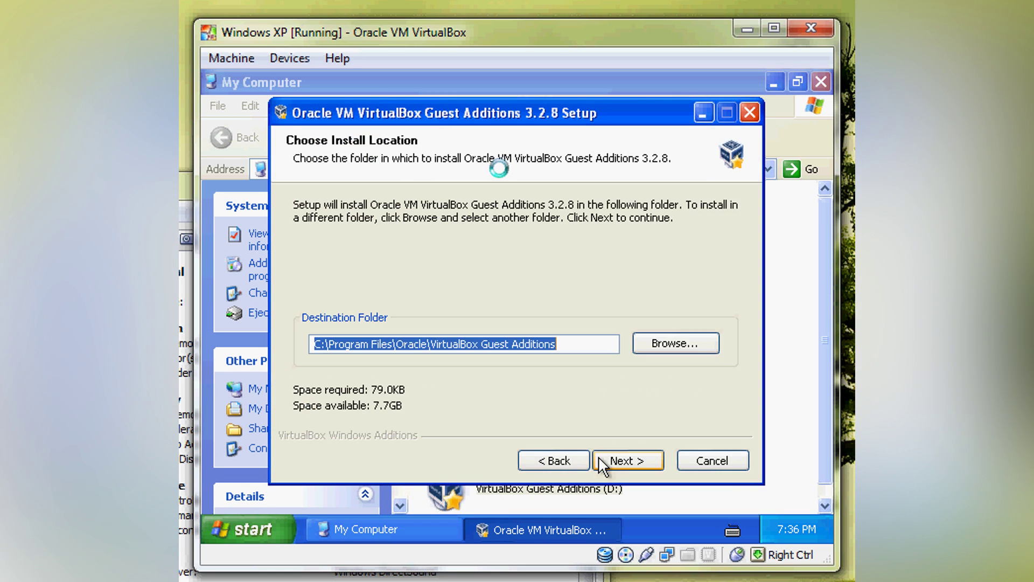
click(604, 456)
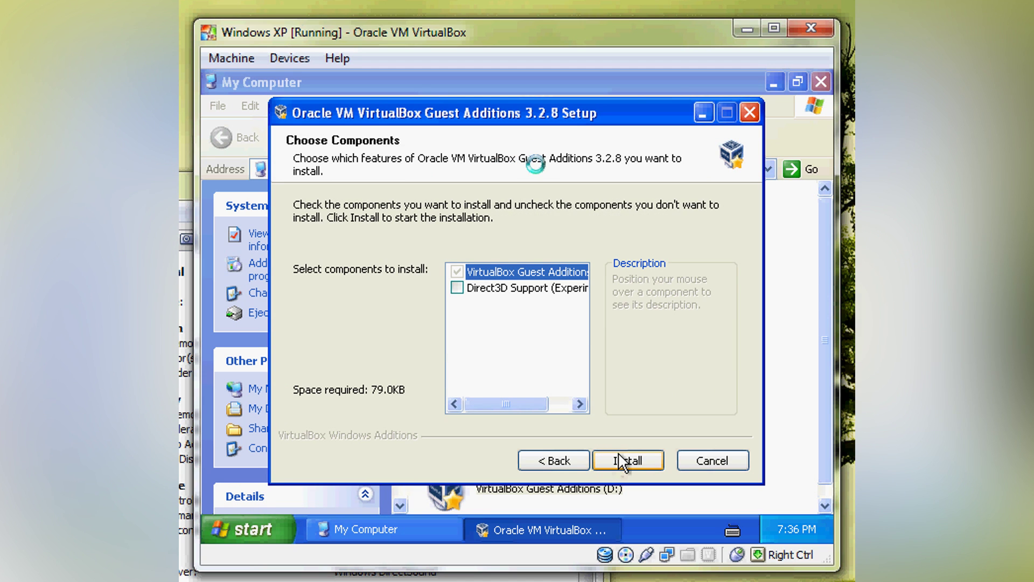
click(625, 459)
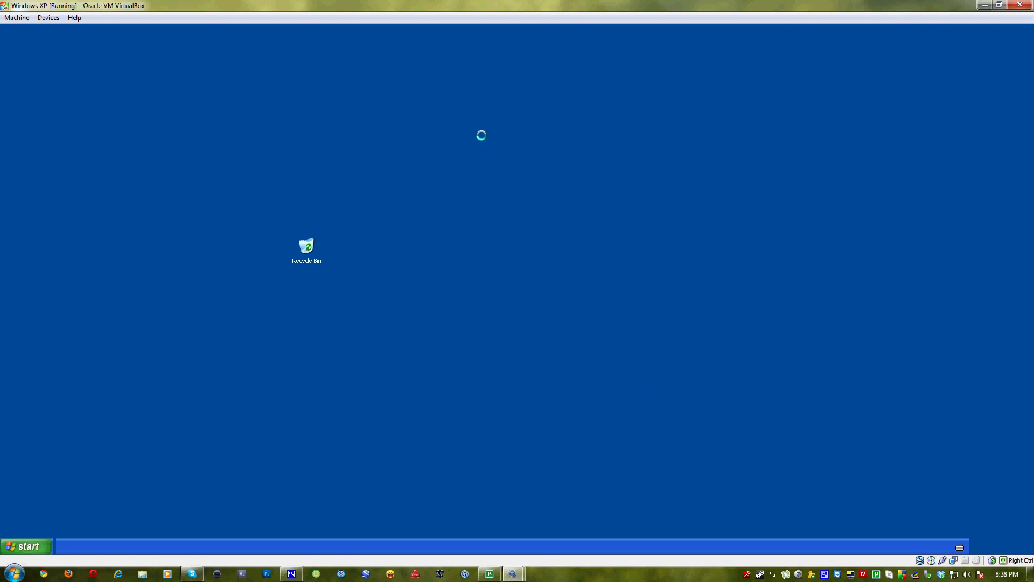
Step: Switch the Windows XP virtual machine to fullscreen mode and accept the fullscreen information message
click(46, 18)
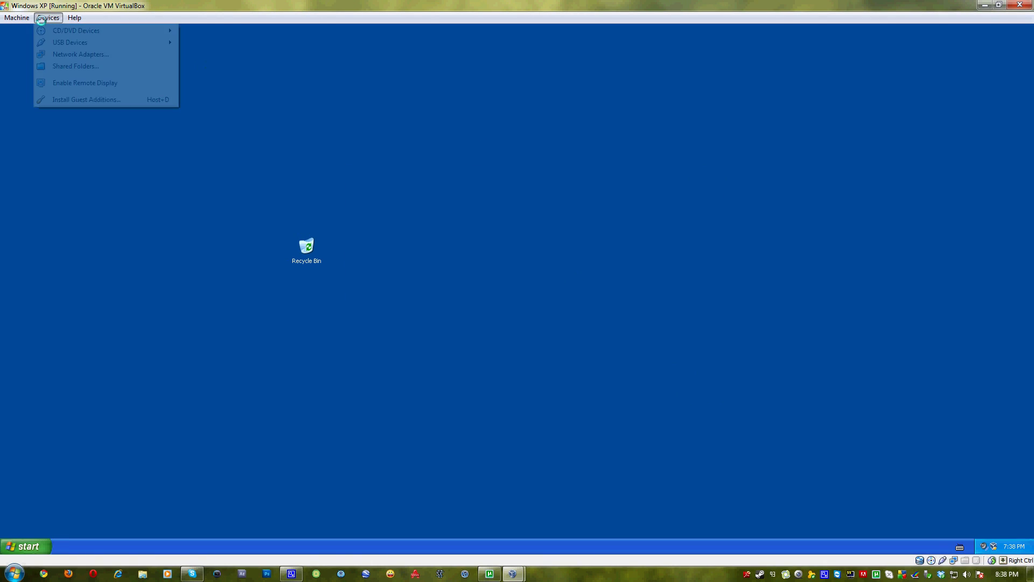
mouse_move(17, 17)
click(51, 30)
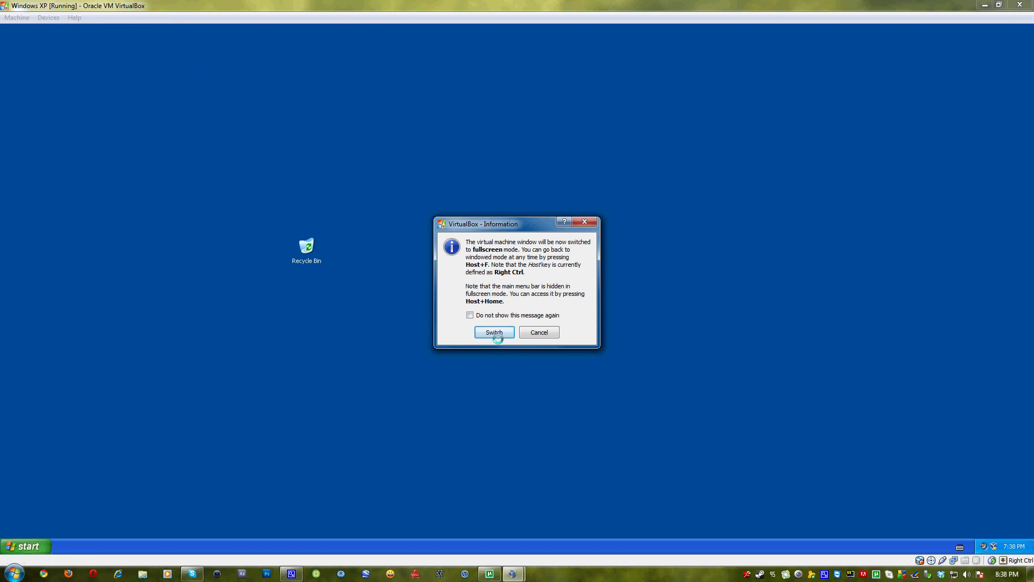
click(498, 335)
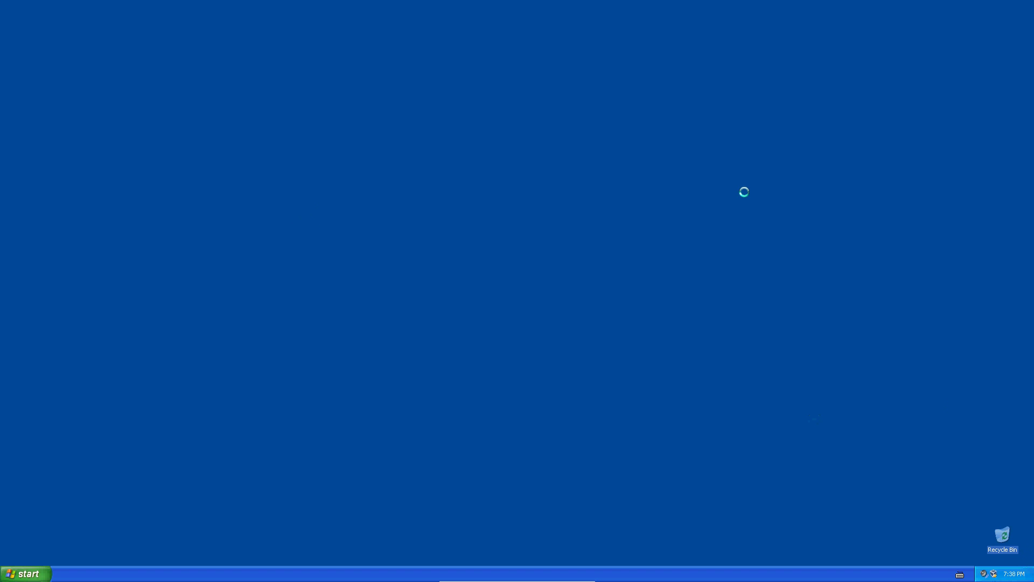
drag(744, 118, 183, 288)
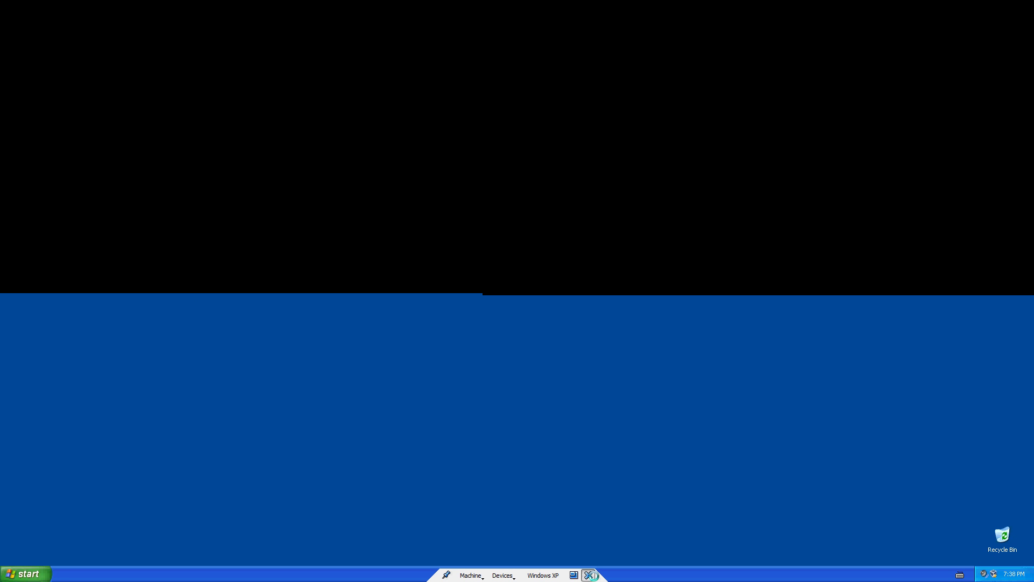
Step: Close the Windows XP virtual machine with the Power off the machine option
click(588, 574)
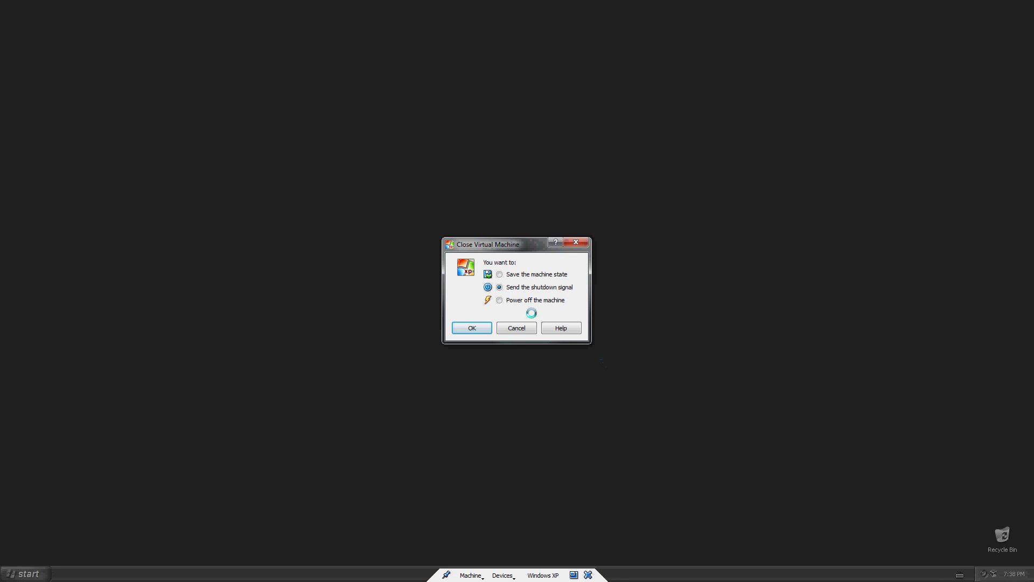
click(500, 299)
click(465, 328)
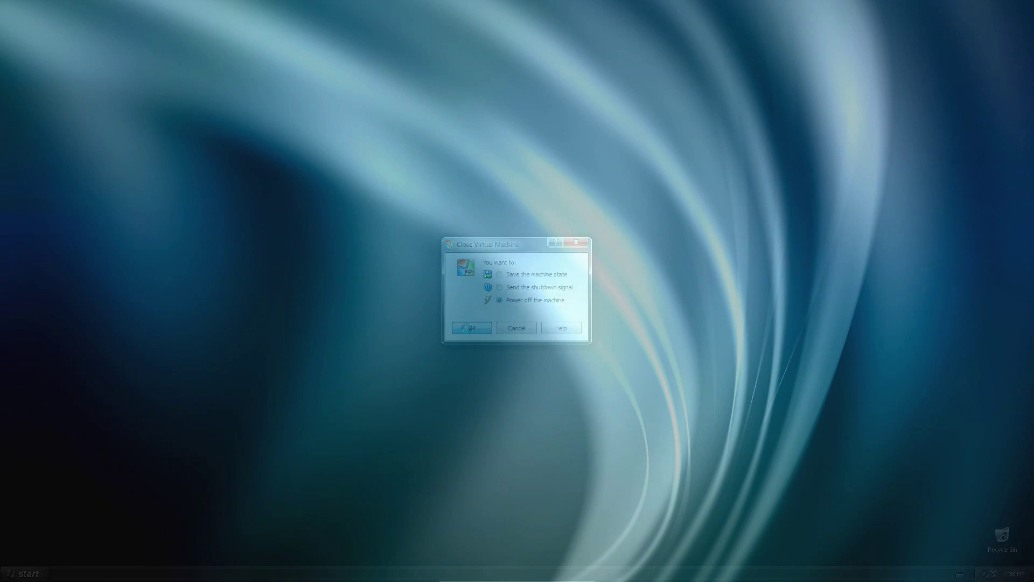